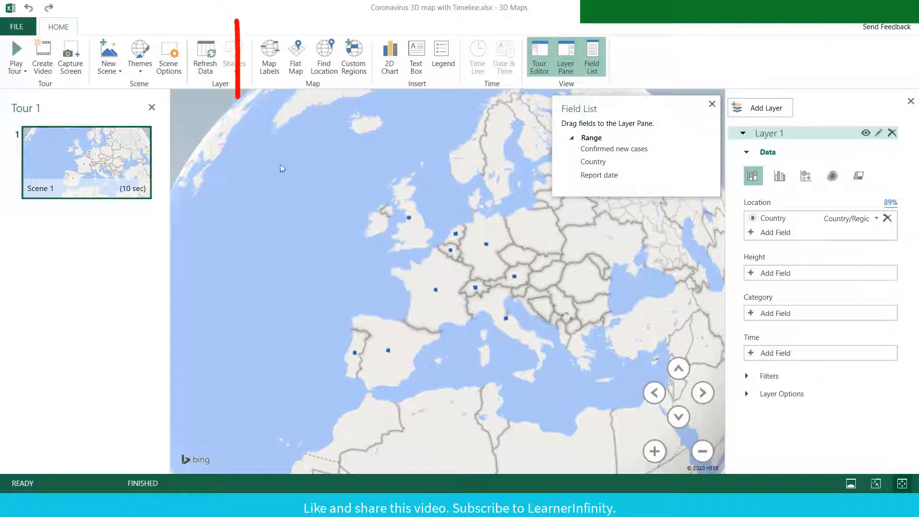
Turn on the map labels and plot Confirmed new cases (Sum) as the column height of Layer 1
left_click(270, 56)
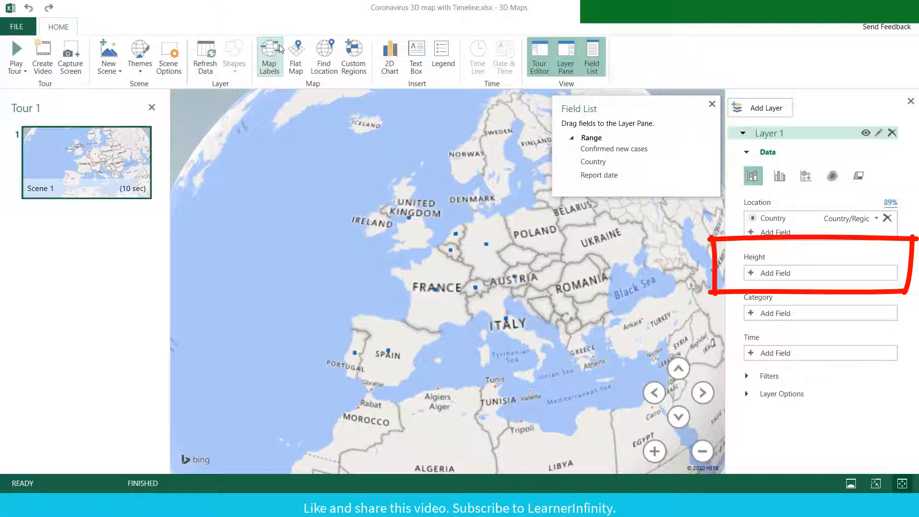
left_click(751, 277)
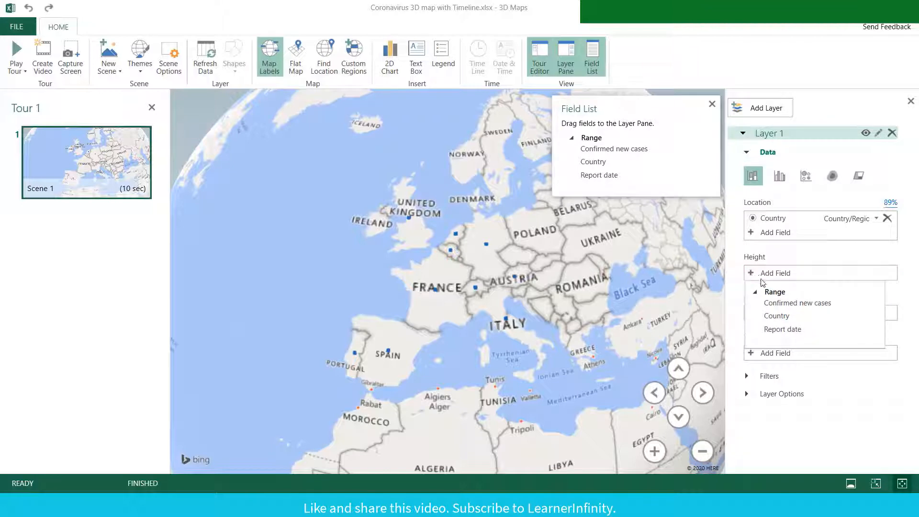
left_click(776, 303)
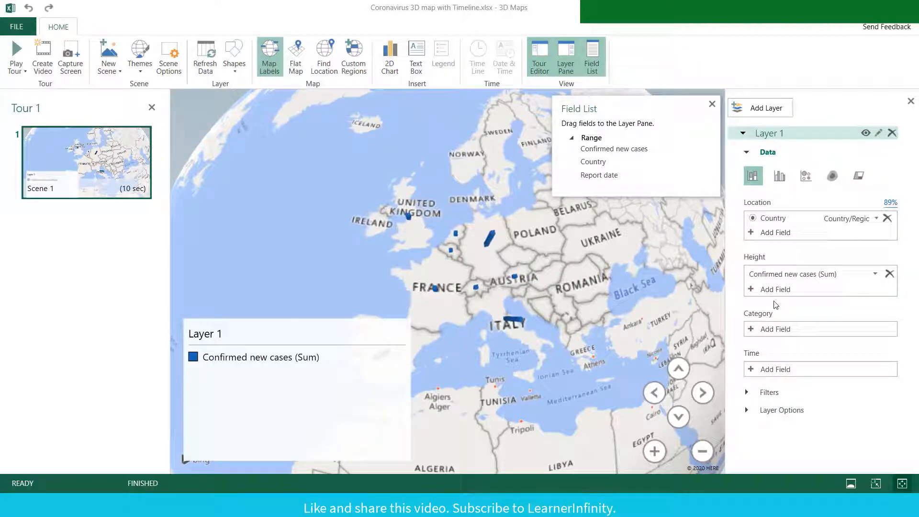
left_click(890, 274)
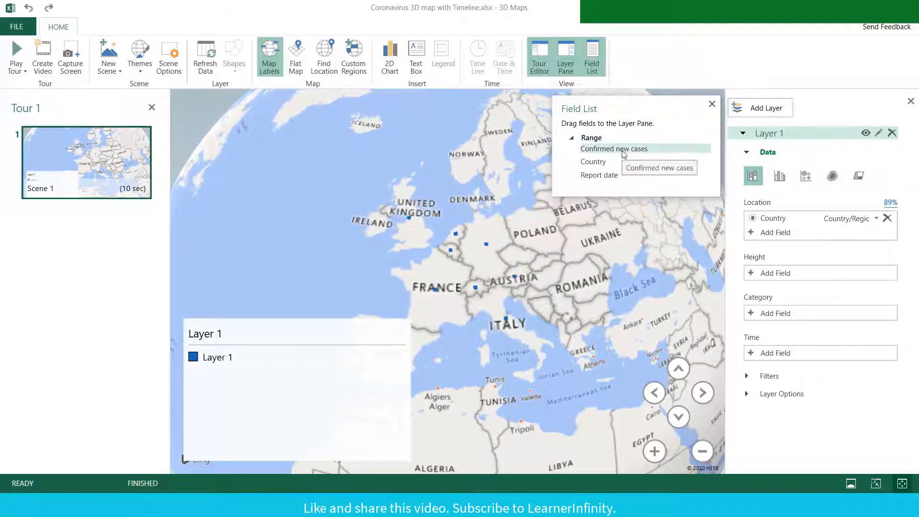
left_click_drag(632, 153, 760, 274)
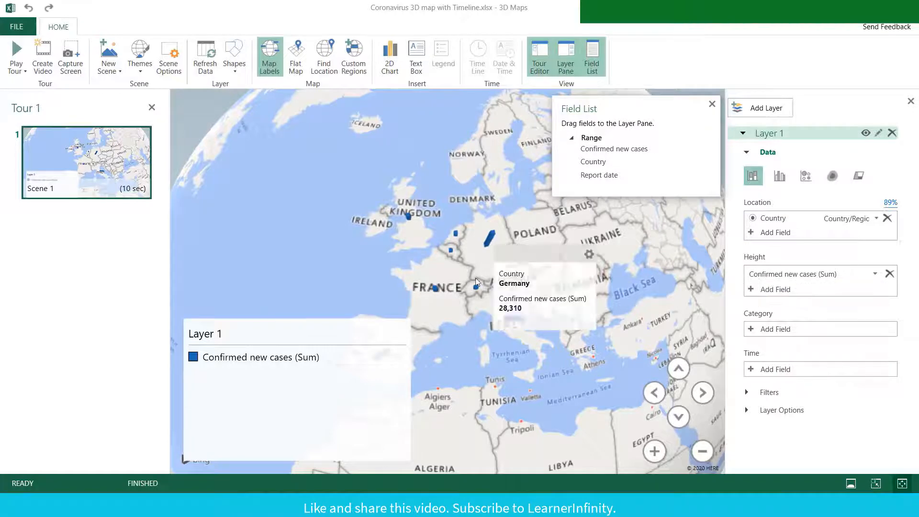
Delete the Layer 1 legend from the map and close the field list
left_click(289, 338)
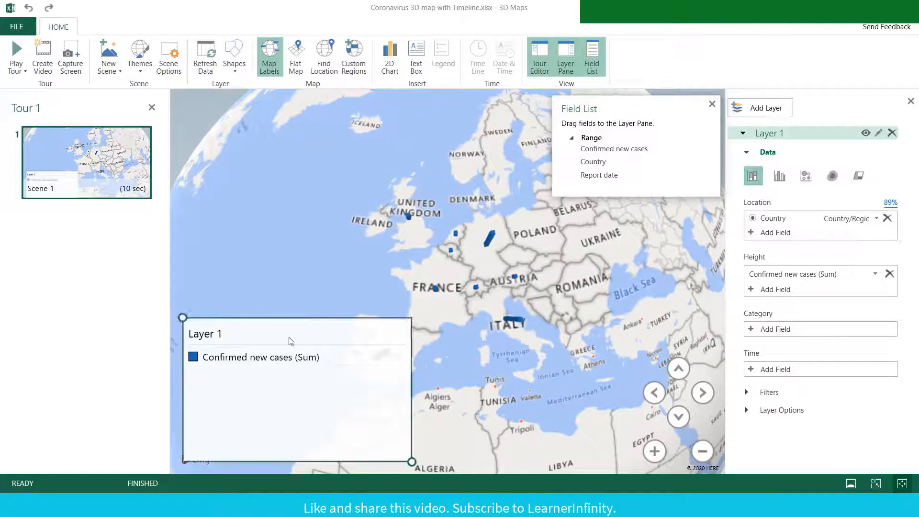
key("Delete")
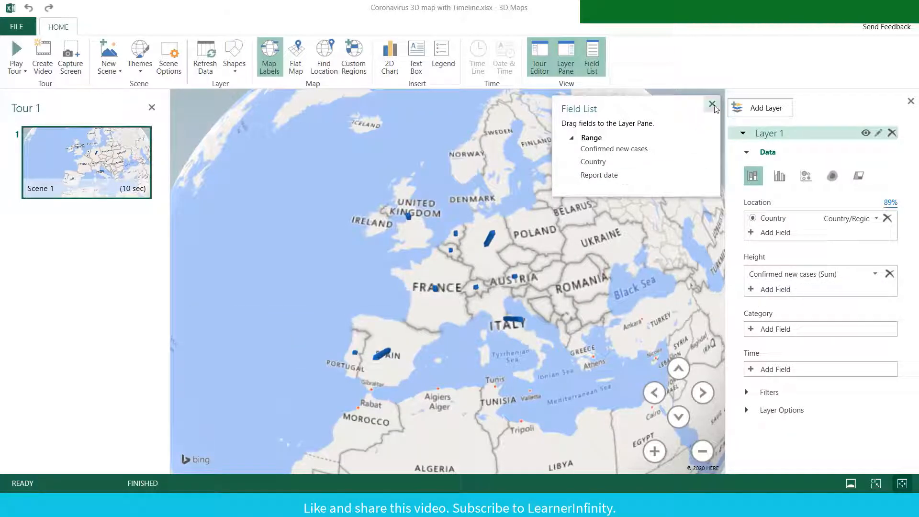
left_click(713, 104)
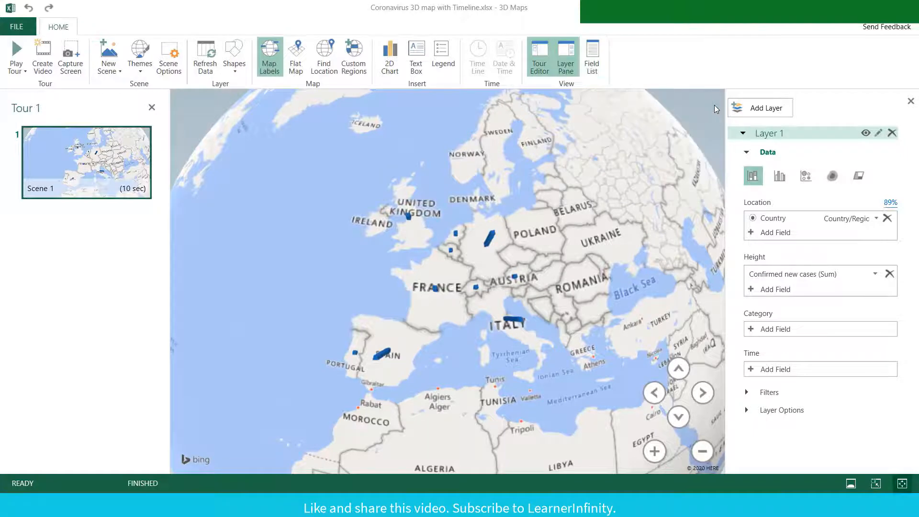
Zoom the globe in on Western Europe and tilt it to show the columns standing up in perspective
left_click(652, 451)
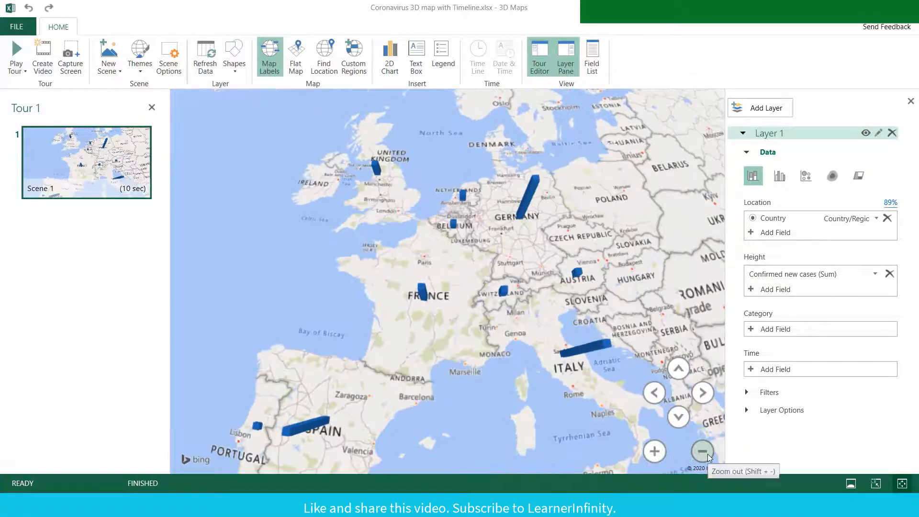
left_click(708, 455)
left_click(655, 451)
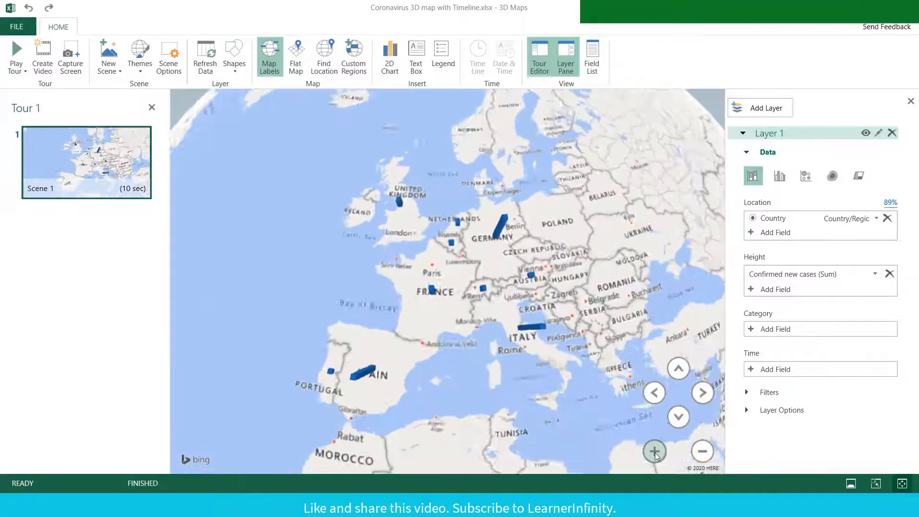
left_click(678, 368)
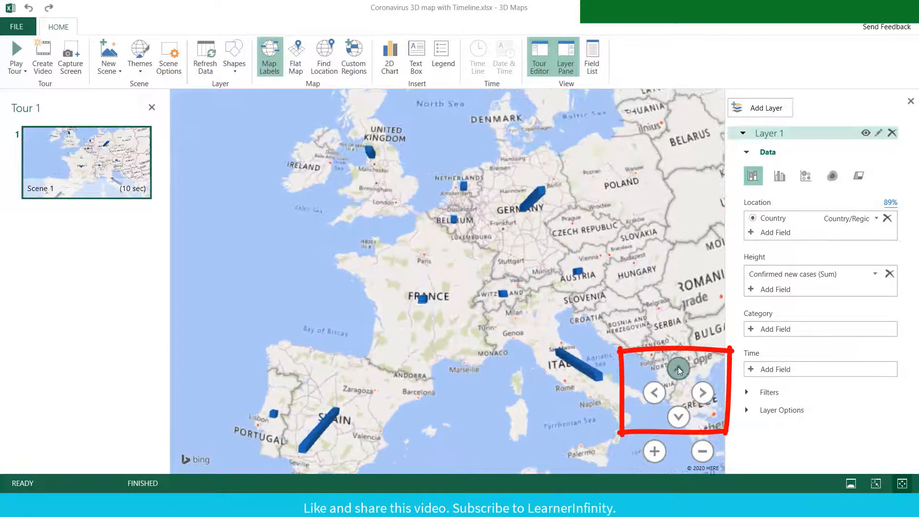
left_click(677, 416)
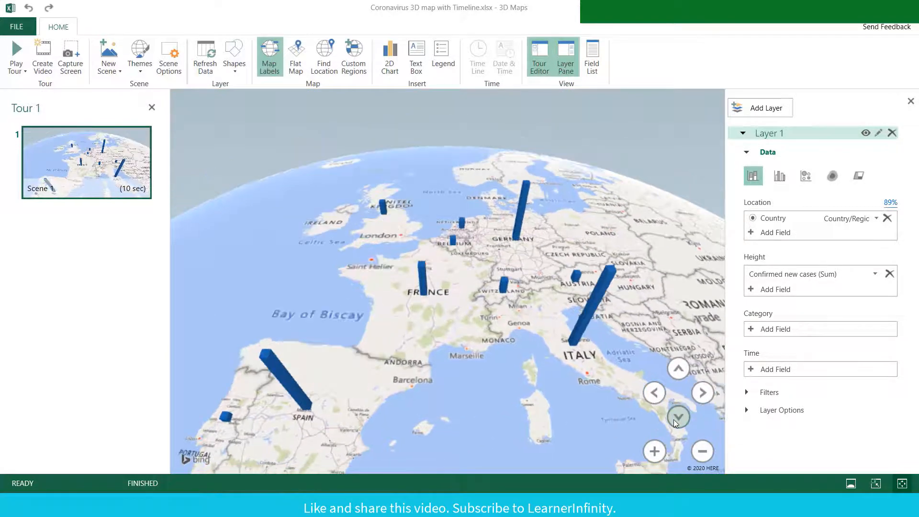
Set the Layer 1 column height to 204% and the thickness to 233% in the layer options
left_click(746, 411)
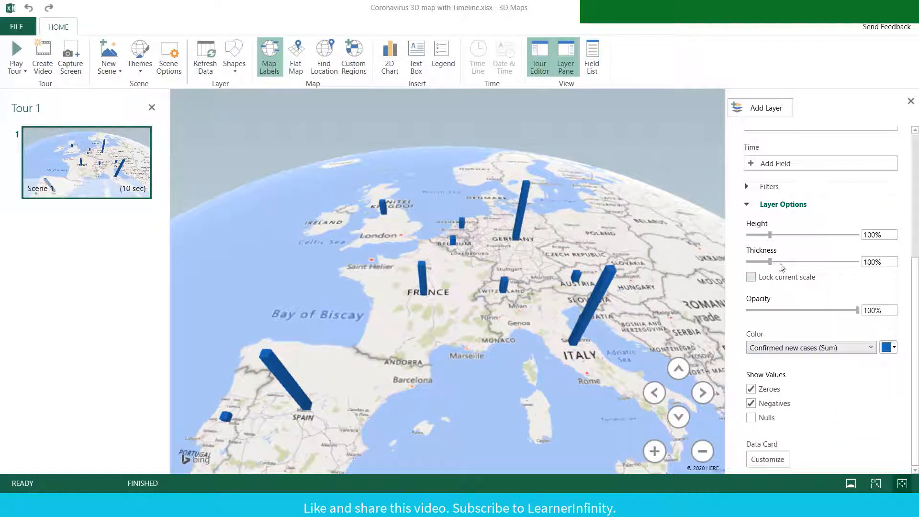
left_click(798, 235)
left_click(792, 234)
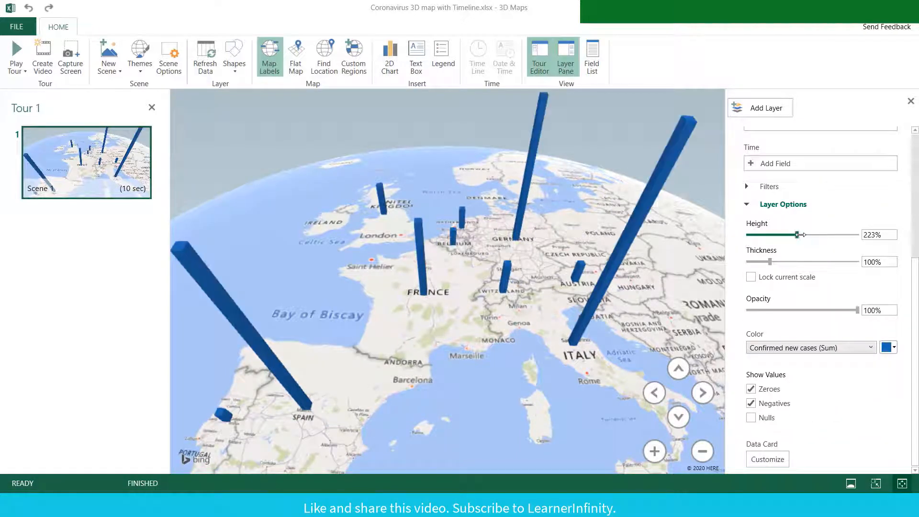
left_click(802, 261)
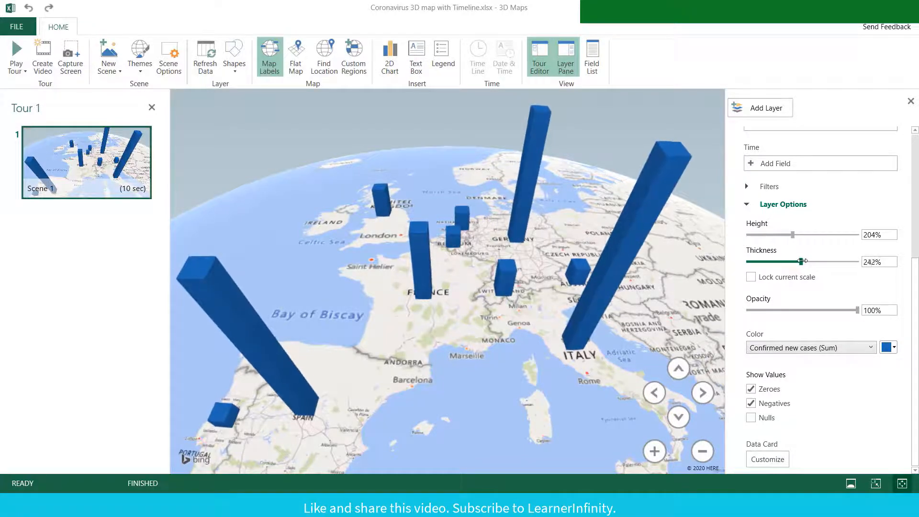
left_click(799, 262)
left_click_drag(799, 262, 799, 262)
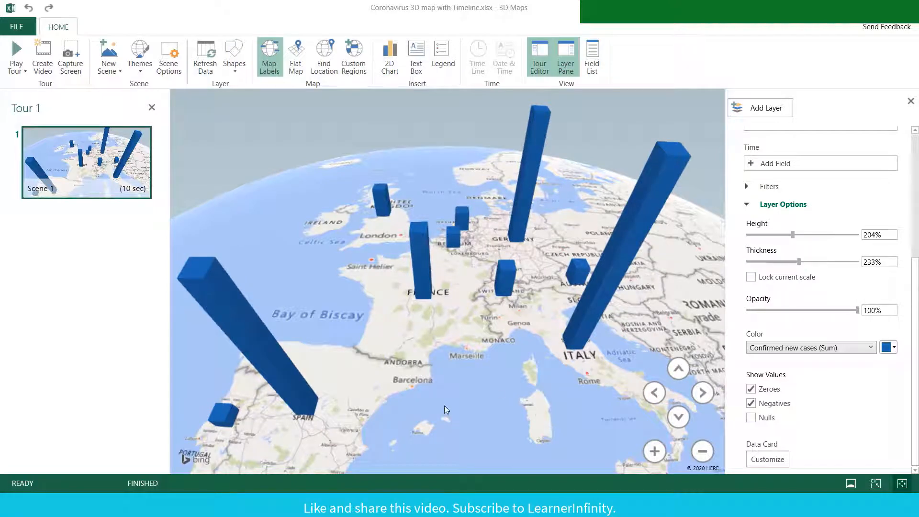
Color the columns by country by adding Country as the category field of Layer 1
left_click_drag(445, 407, 458, 392)
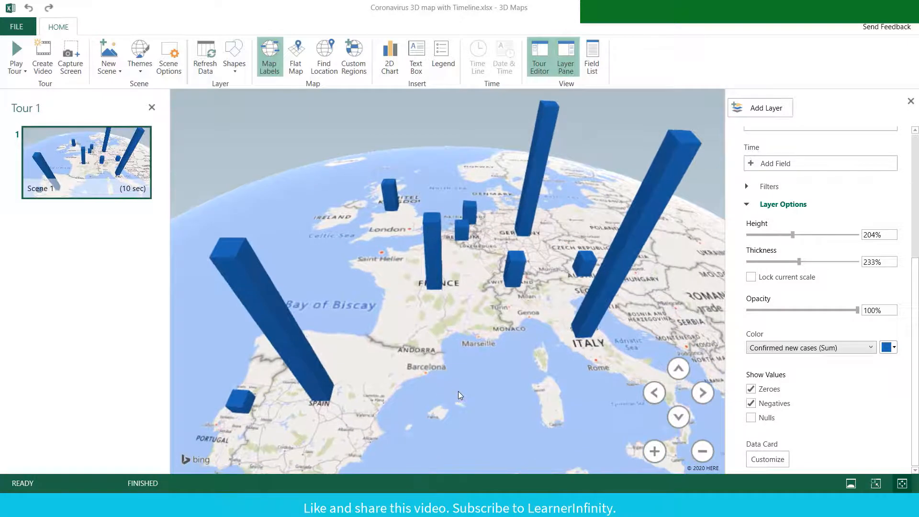
mouse_move(660, 193)
mouse_move(276, 324)
mouse_move(439, 246)
scroll(916, 277, "up", 5)
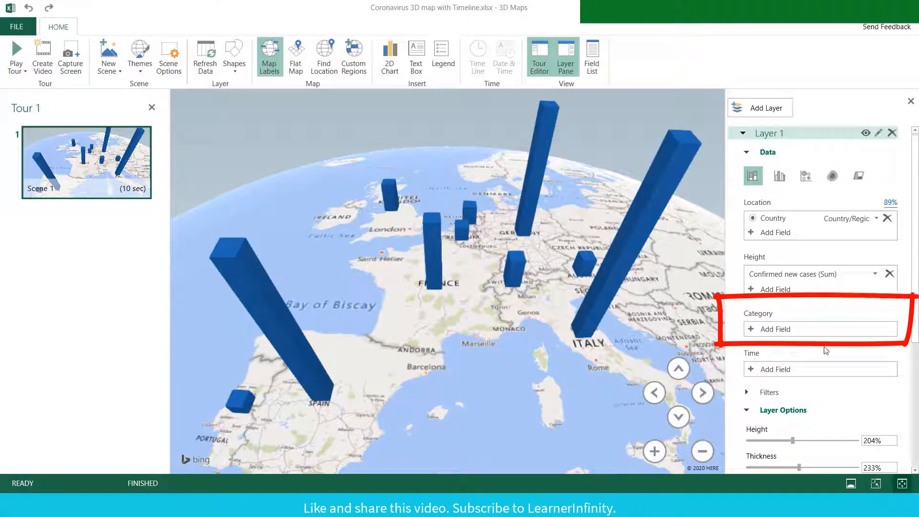
left_click(751, 330)
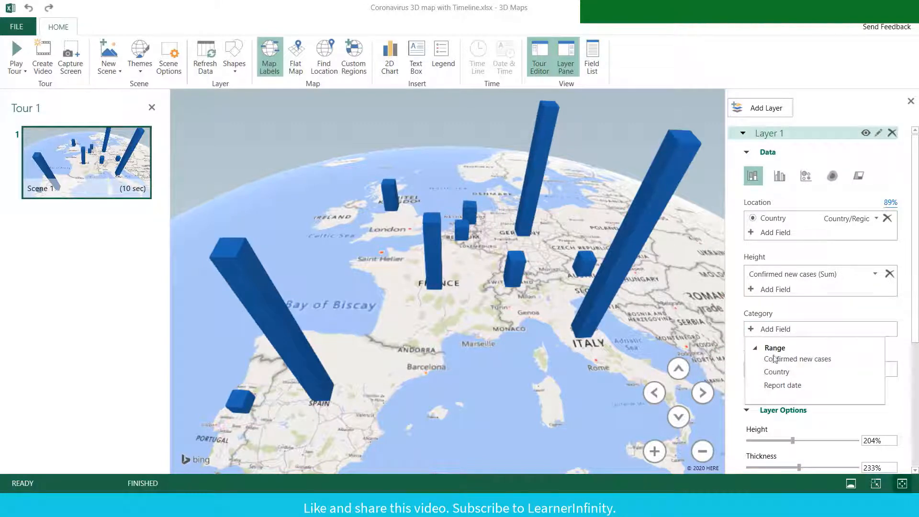
left_click(773, 372)
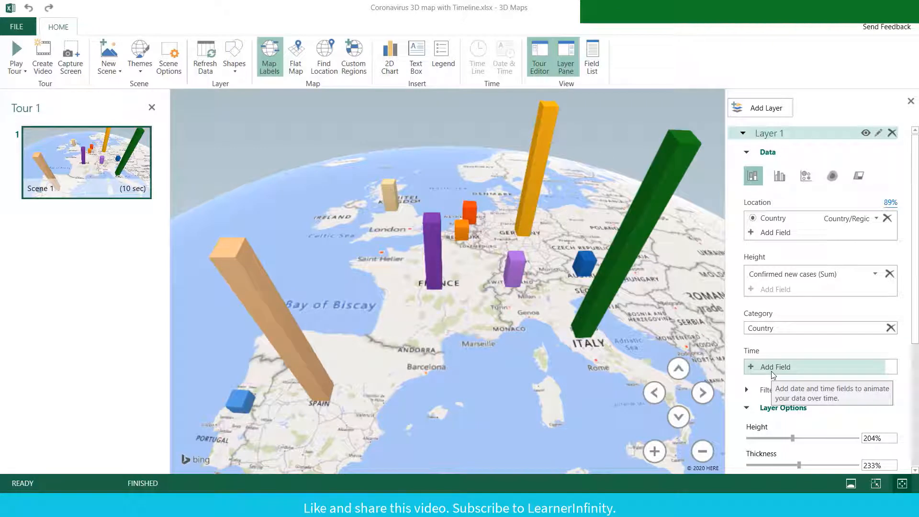
Add Report date as the time field of Layer 1
scroll(772, 375, "down", 2)
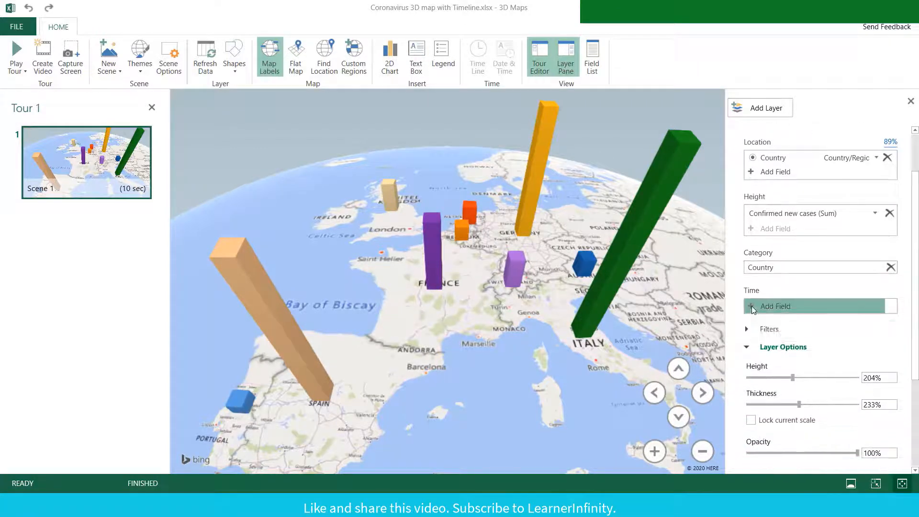
left_click(772, 306)
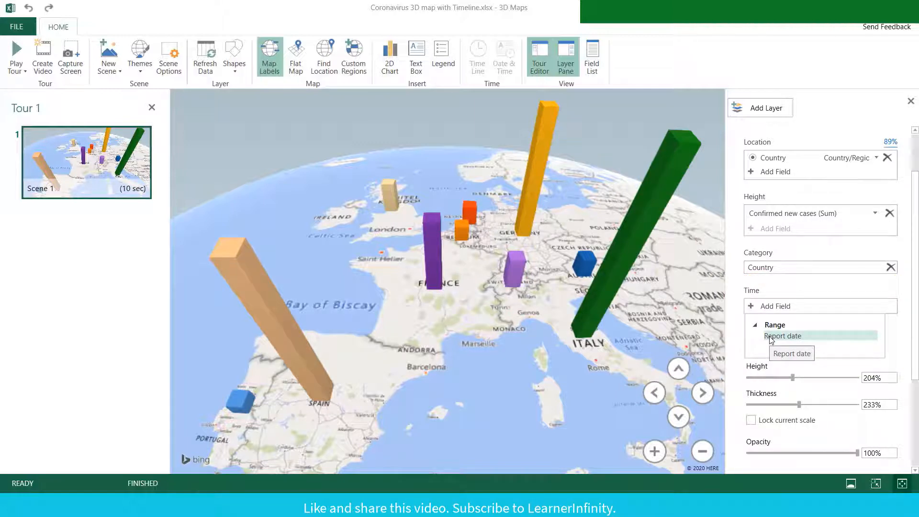
left_click(783, 336)
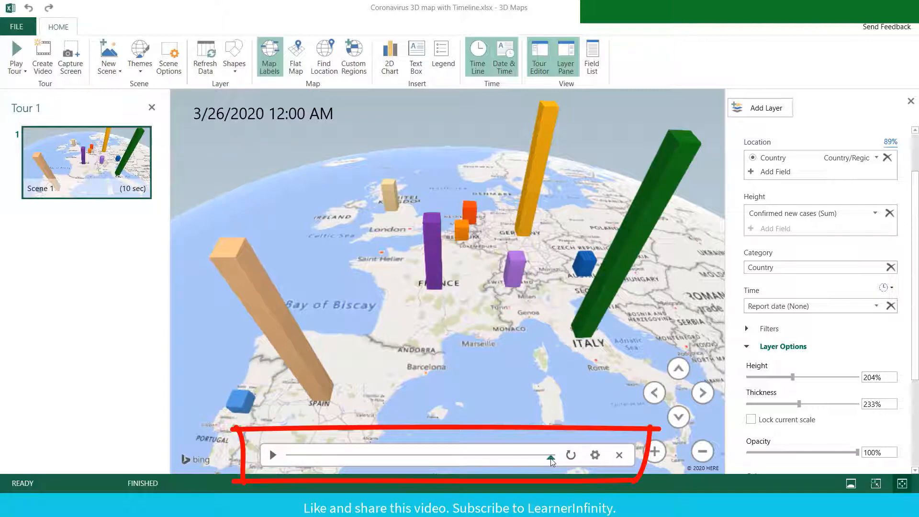
Scrub the timeline marker near its end date and play the timeline animation
mouse_move(551, 458)
left_mouse_down()
mouse_move(309, 446)
mouse_move(283, 454)
mouse_move(557, 460)
left_mouse_up()
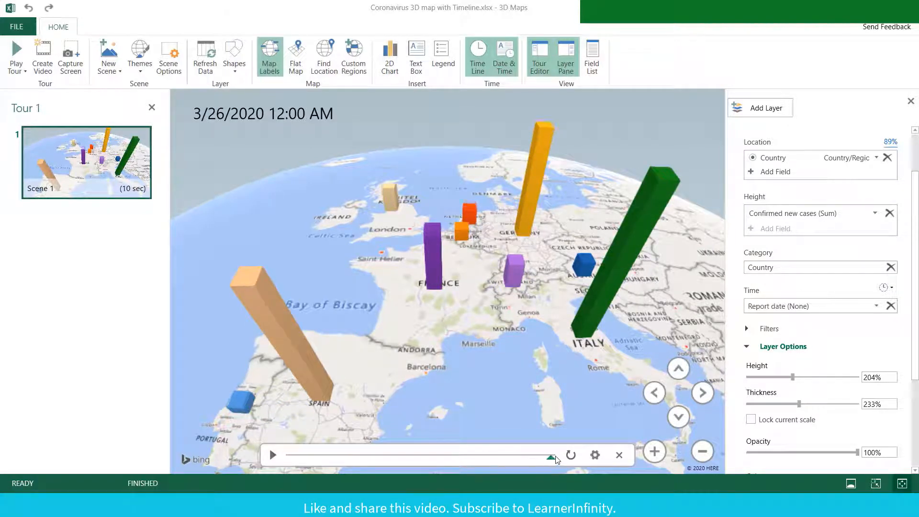
left_click(273, 455)
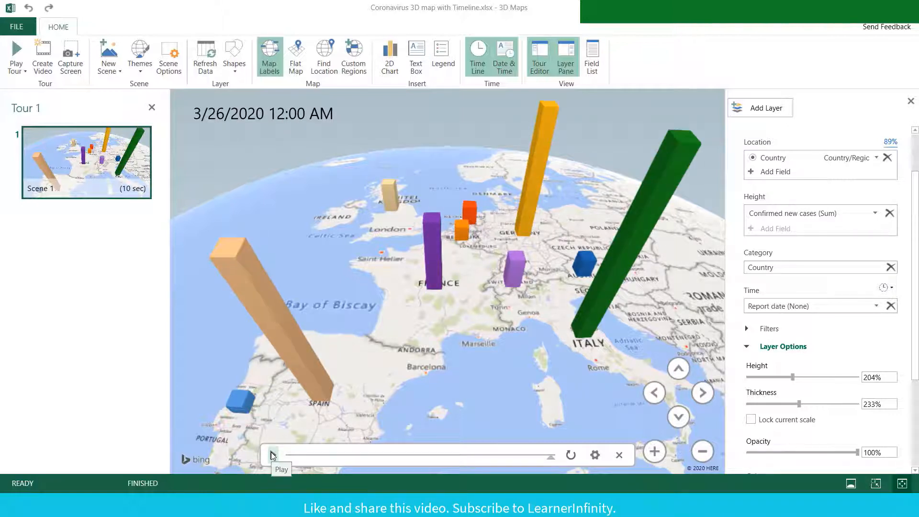
Set the time format of the date label on the map to the "Friday, June 18, 2010" style
left_click(297, 120)
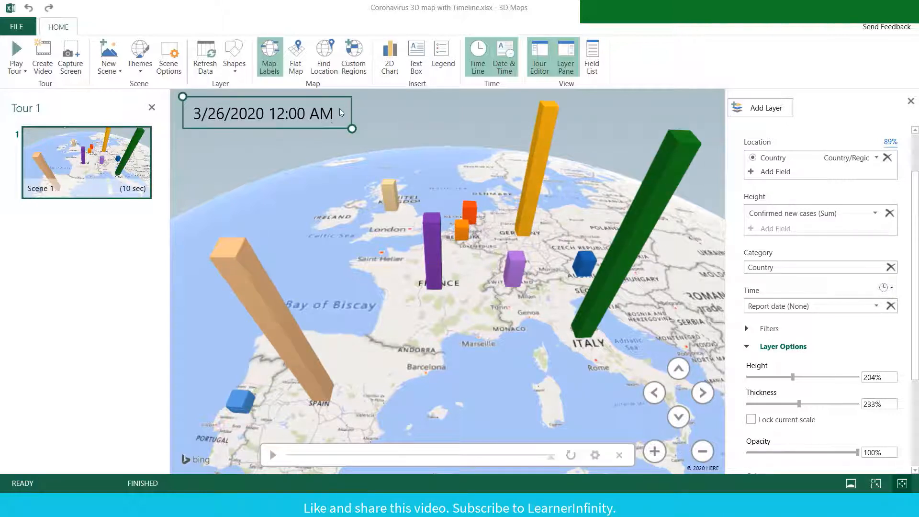
right_click(341, 112)
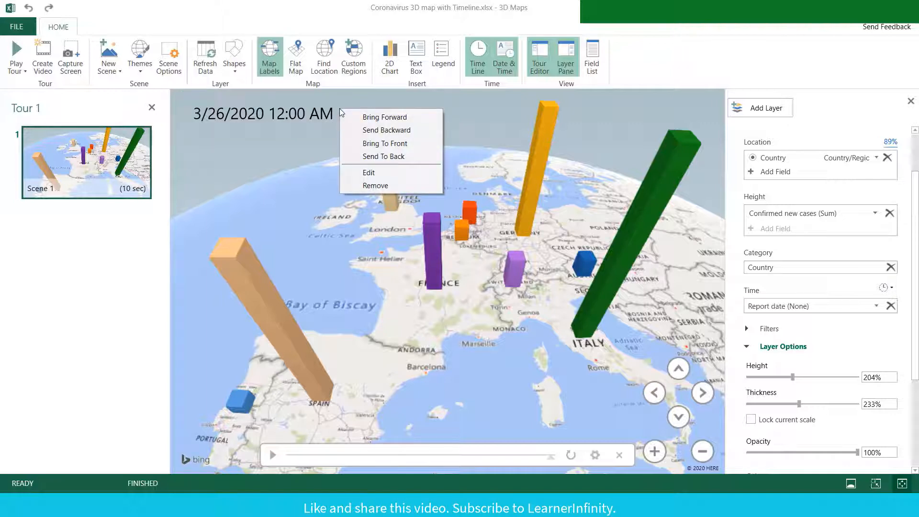
left_click(374, 173)
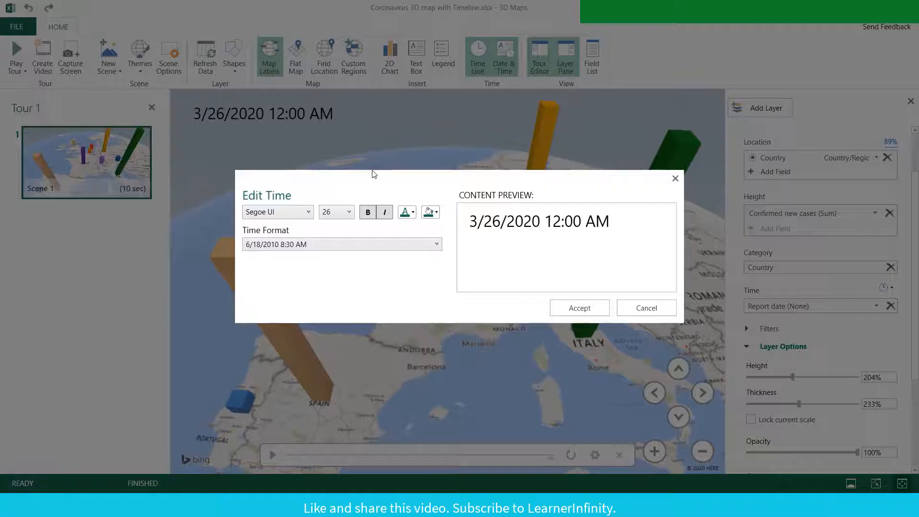
left_click(437, 244)
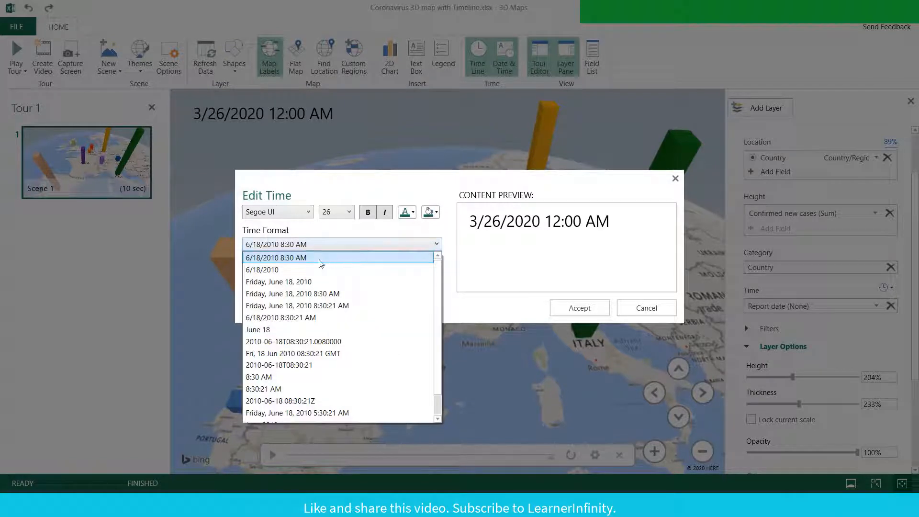
left_click(250, 284)
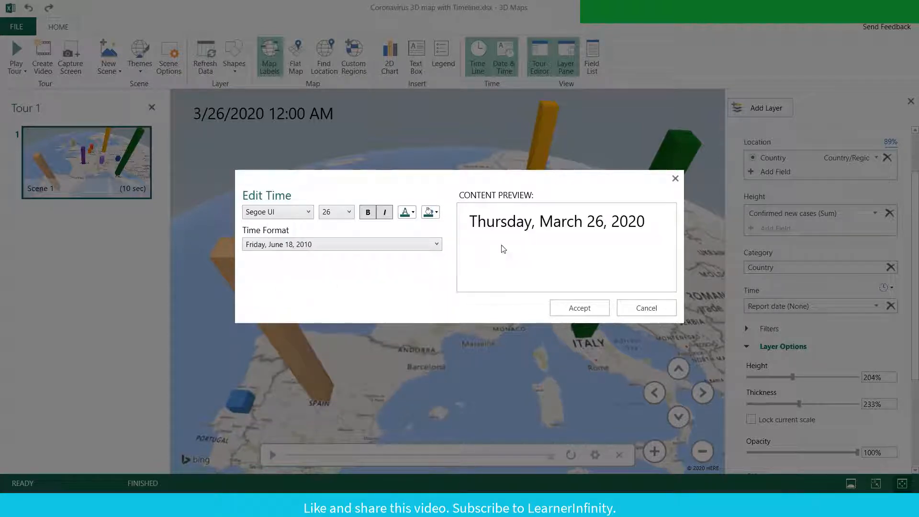
Apply a light blue fill to the date label and widen its box to fit the full date on one line
left_click(437, 213)
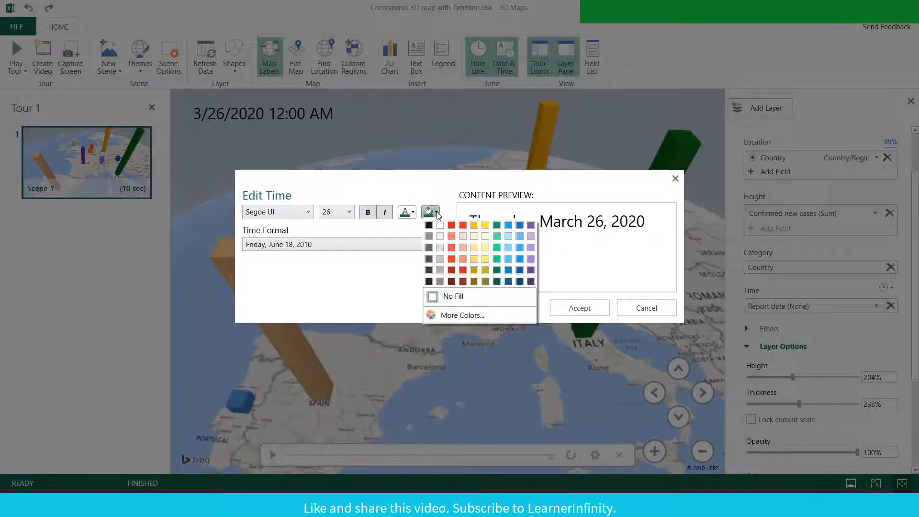
left_click(509, 237)
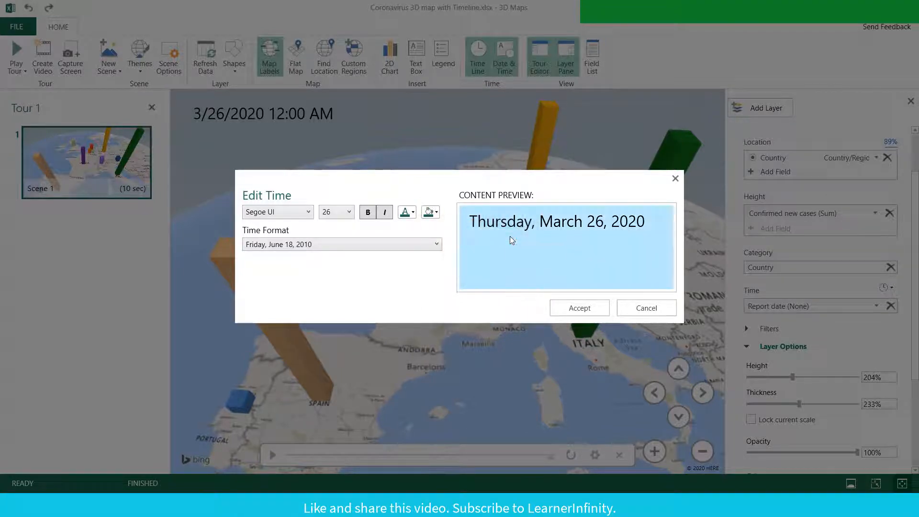
left_click(568, 304)
left_click_drag(354, 147, 415, 131)
left_click(412, 131)
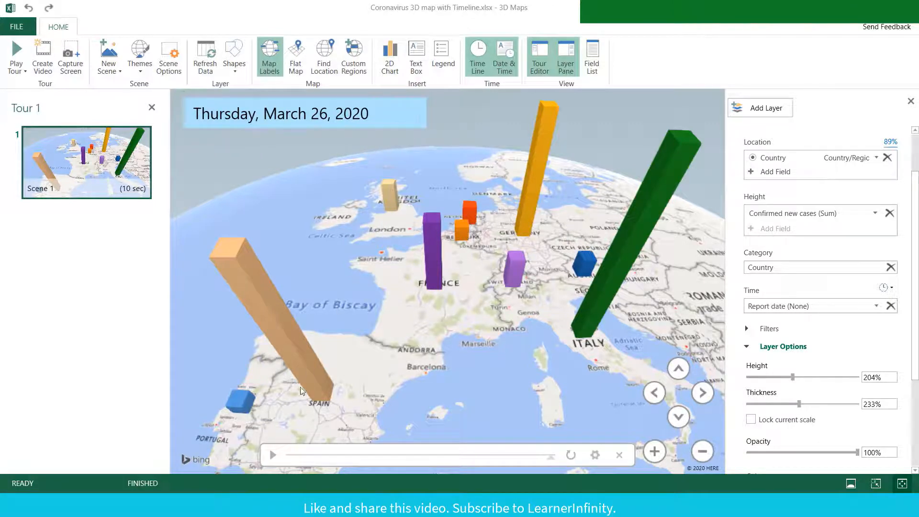
Play the timeline animation, watch the tour in full-screen view and return to the map editor
left_click(273, 456)
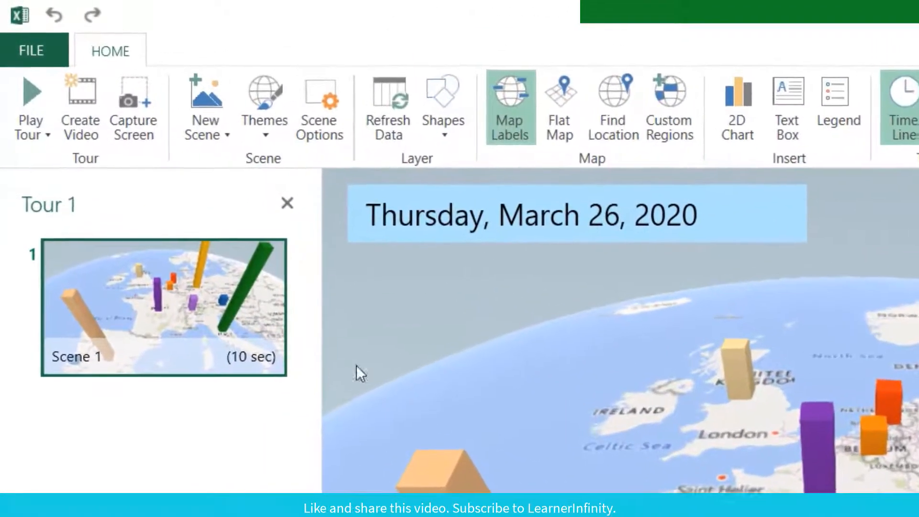
mouse_move(157, 373)
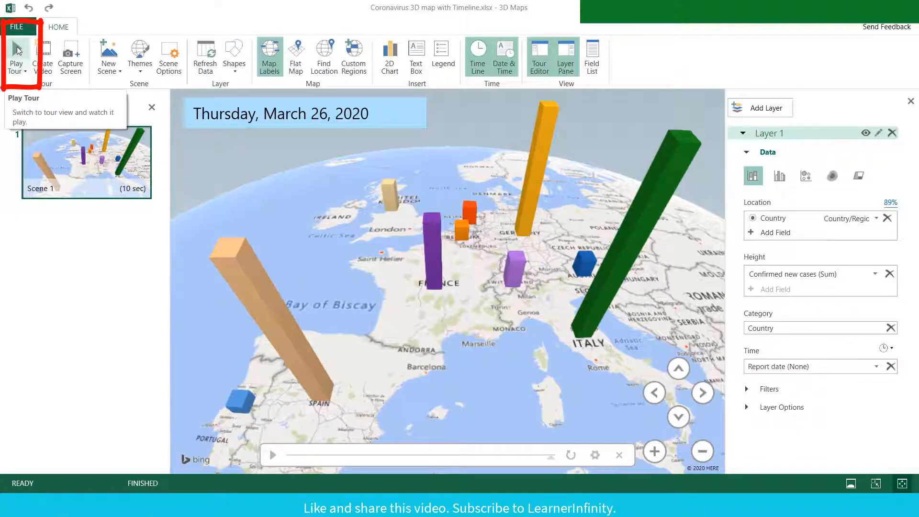
left_click(16, 51)
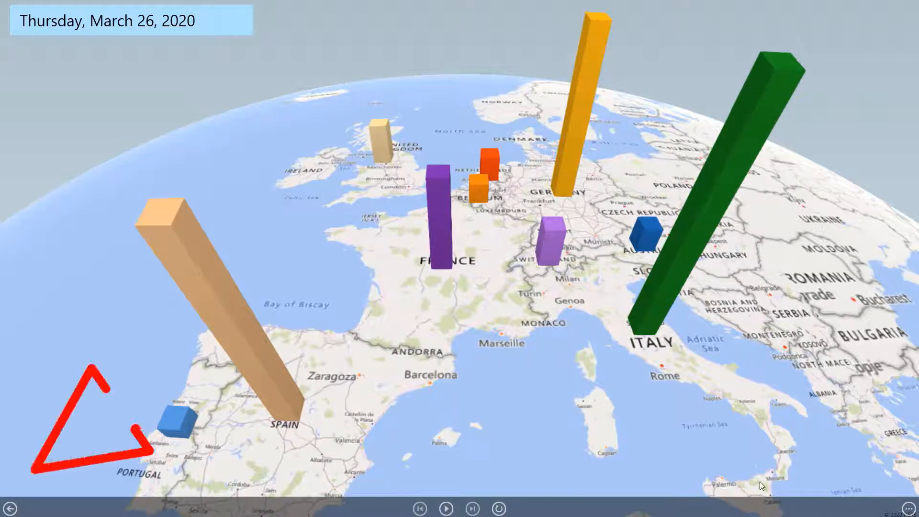
left_click(9, 509)
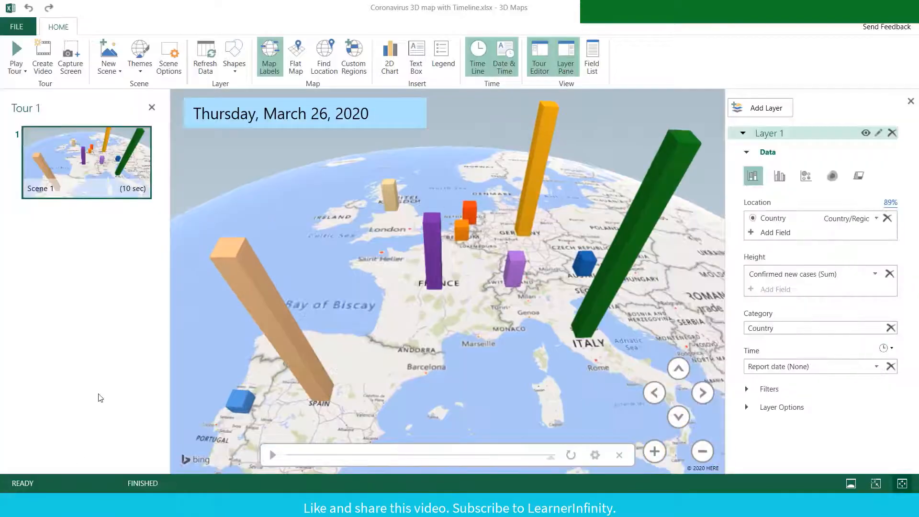